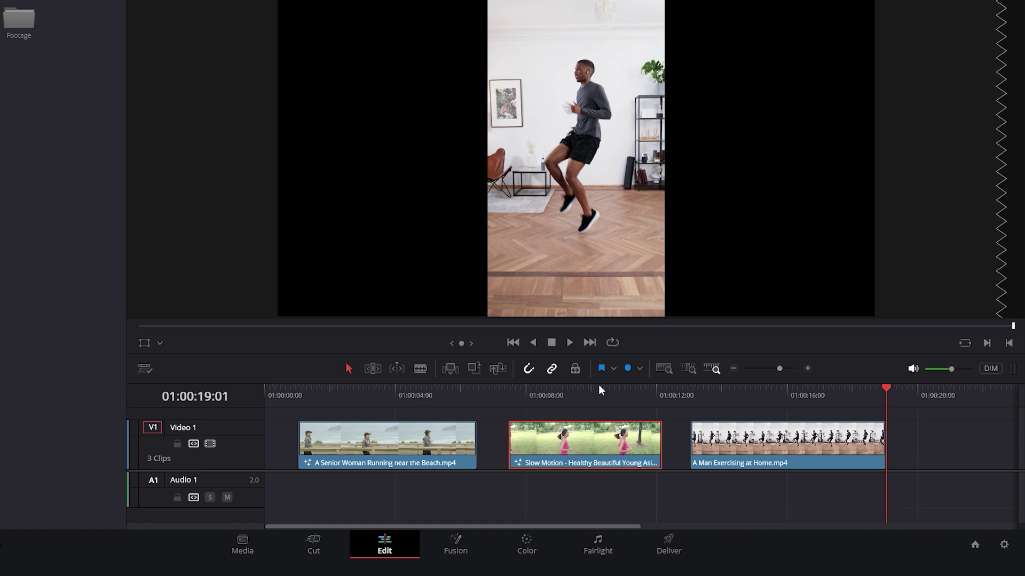
- Open the pink-top jogger clip in Fusion and select its MediaOut1 node
left_click_drag(599, 389, 572, 386)
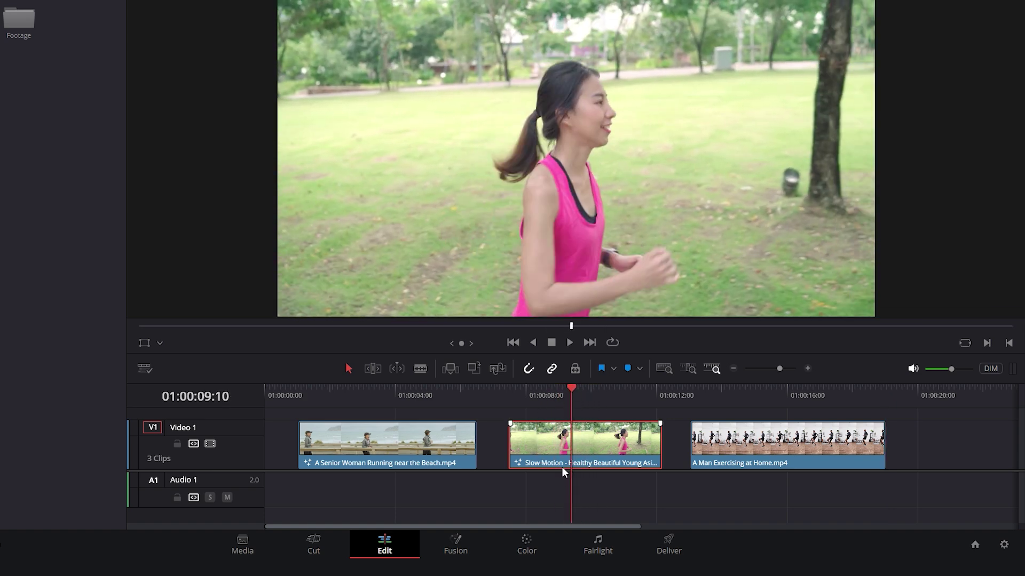
left_click(445, 544)
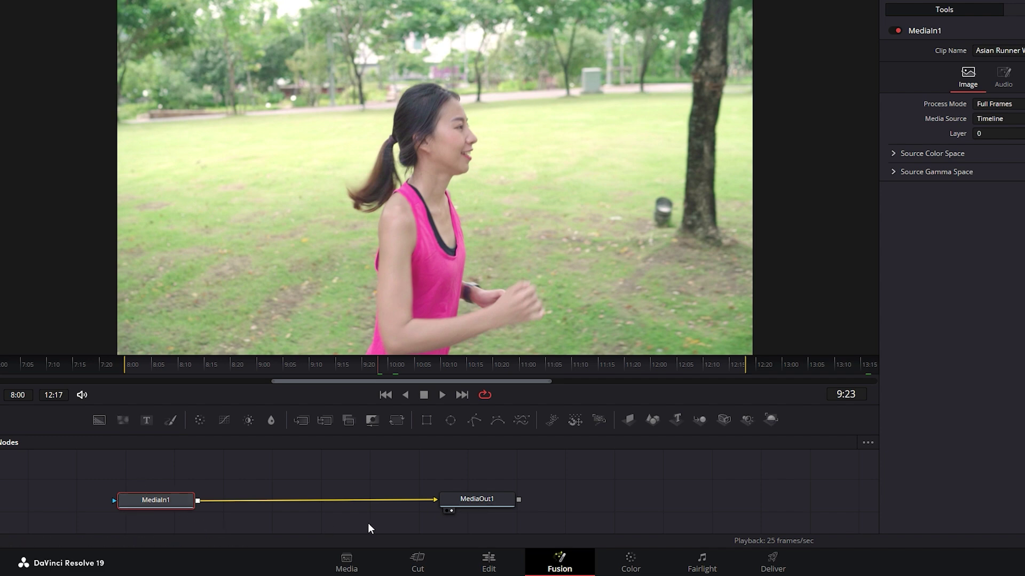
left_click(491, 500)
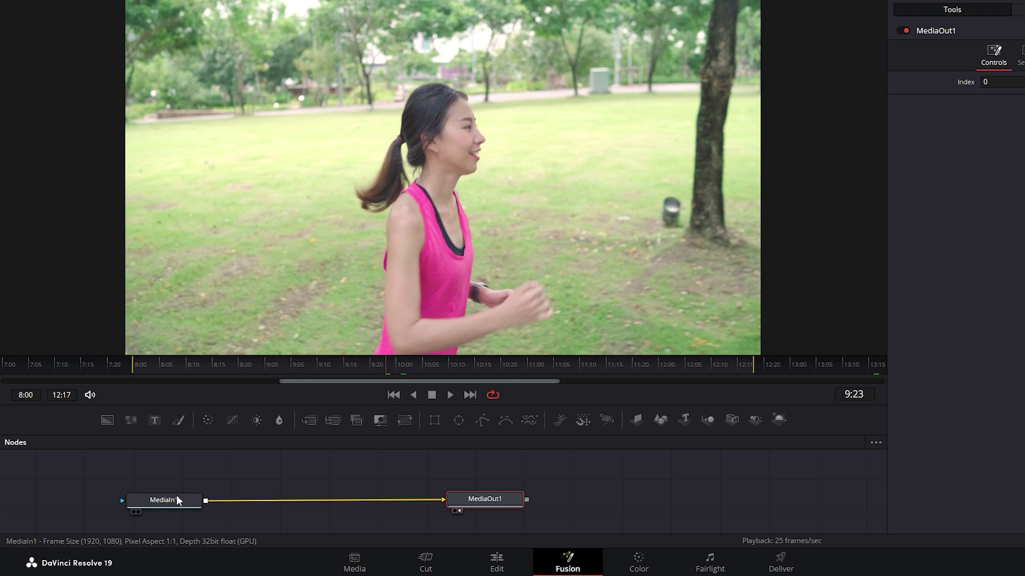
- Add a Planar Tracker node after MediaIn1 using the 'track' tool search
left_click(160, 504)
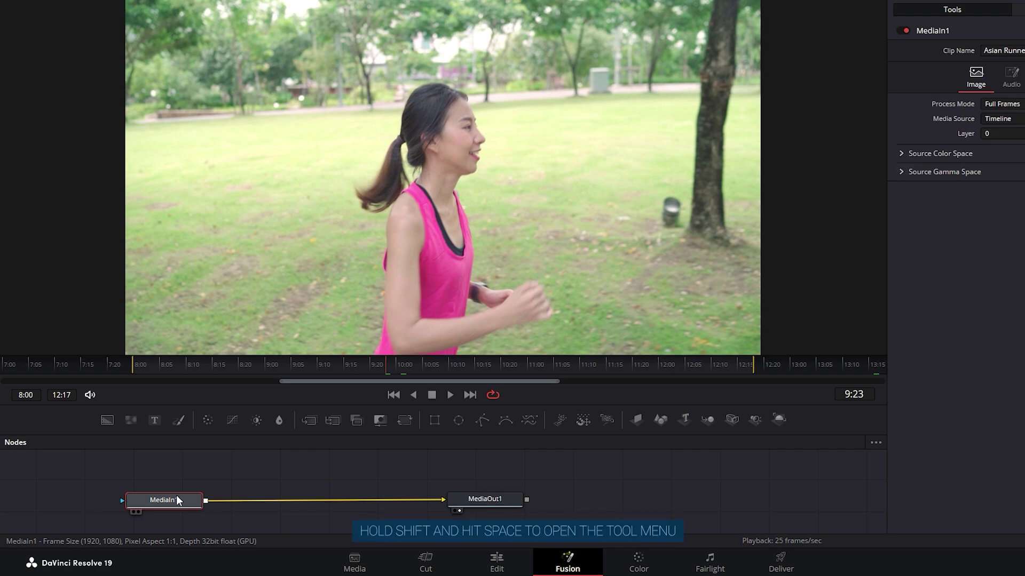
key("shift+space")
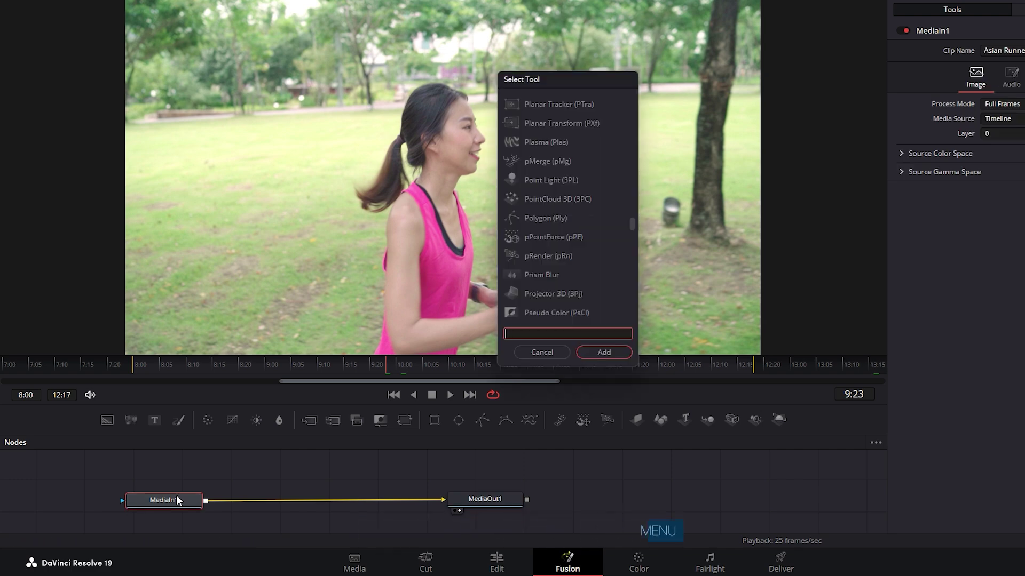
type("track")
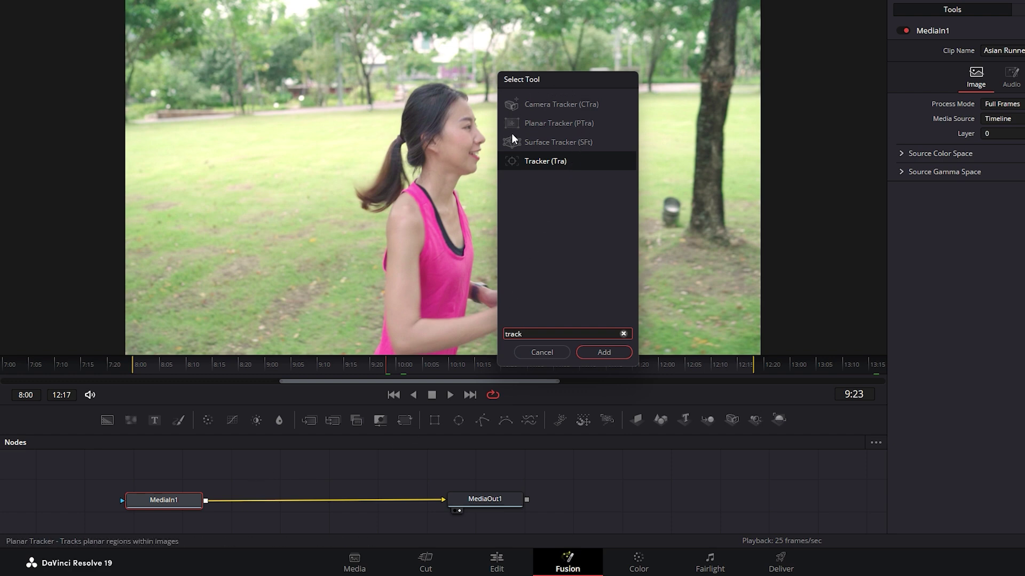
left_click(540, 124)
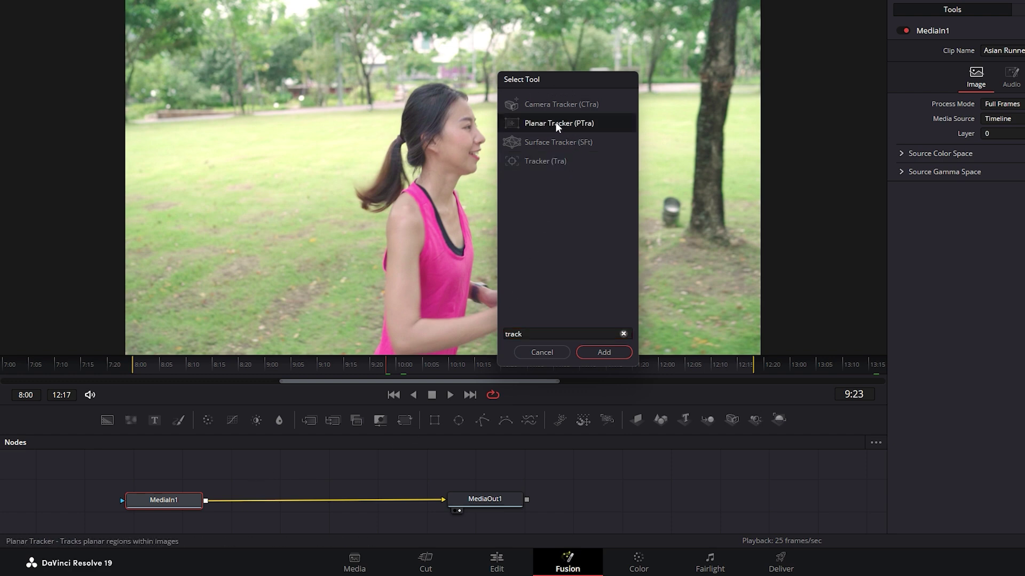
left_click(595, 352)
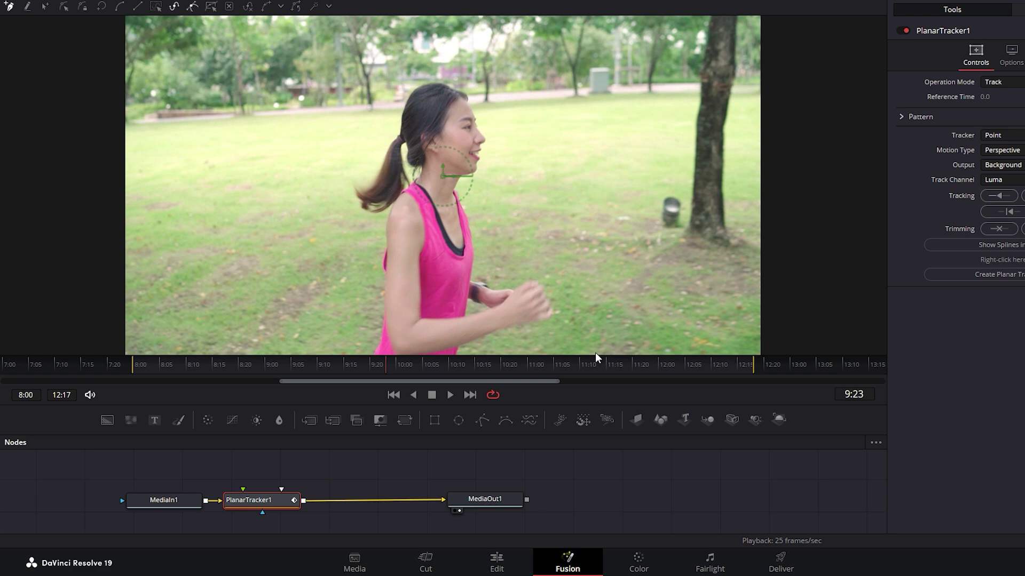
- Center PlanarTracker1 between MediaIn1 and MediaOut1, then scrub through the jogger's motion
left_click_drag(259, 501, 318, 502)
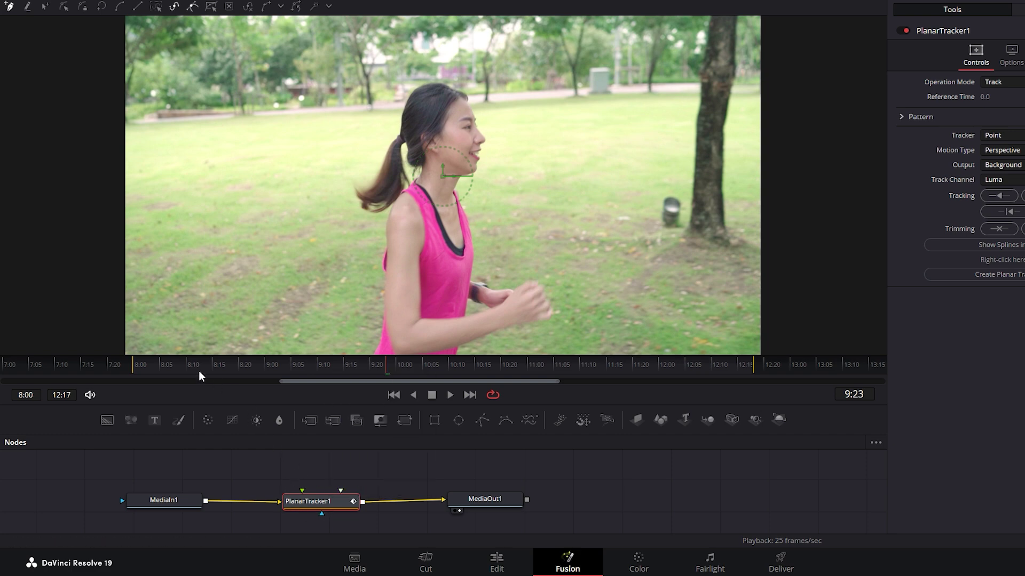
left_click_drag(197, 369, 148, 368)
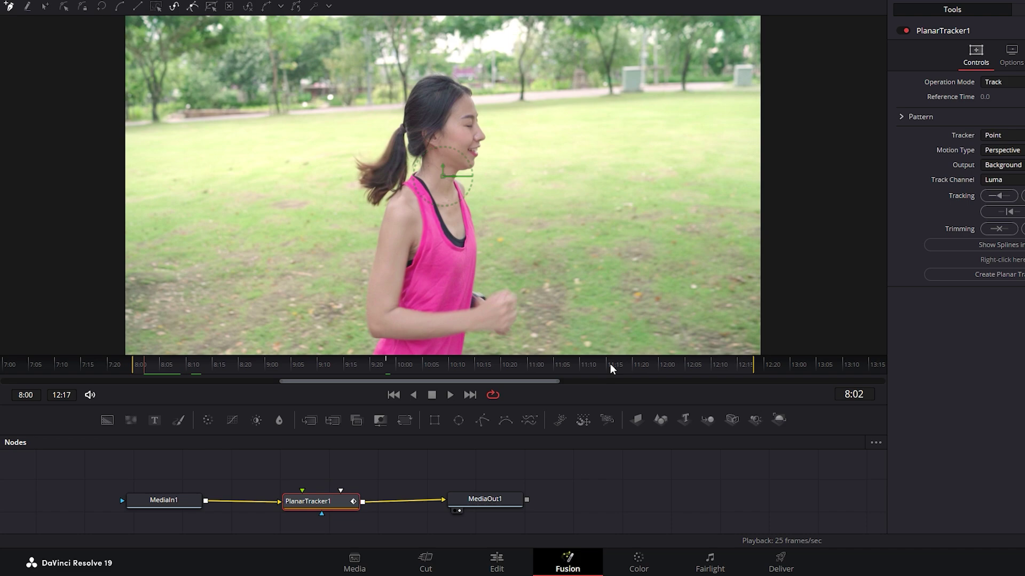
left_click_drag(401, 364, 744, 366)
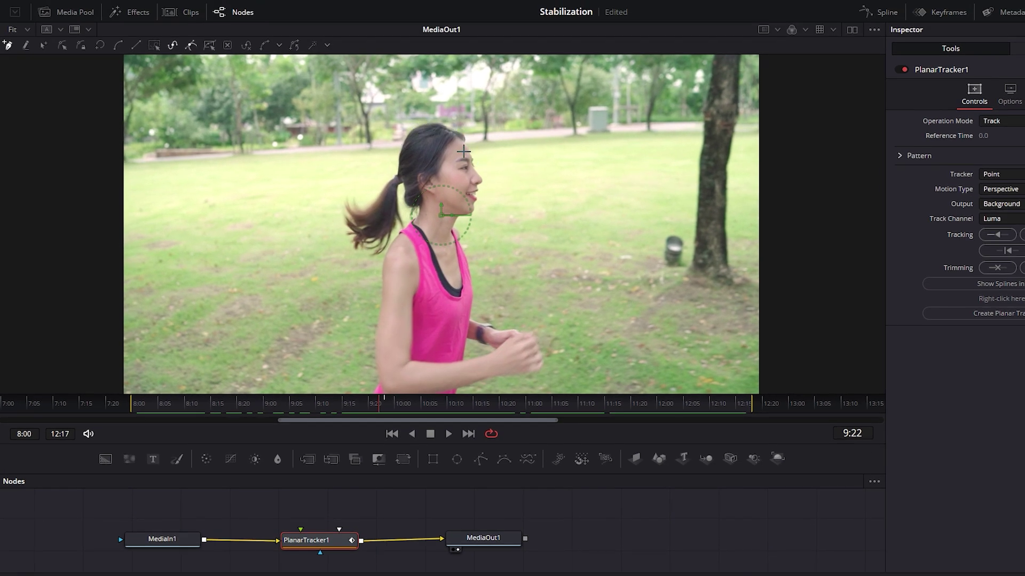
- Draw an 11-point closed polygon from the hairline around the neck, jaw, face and head
left_click(404, 144)
left_click(403, 171)
left_click(412, 197)
left_click(431, 216)
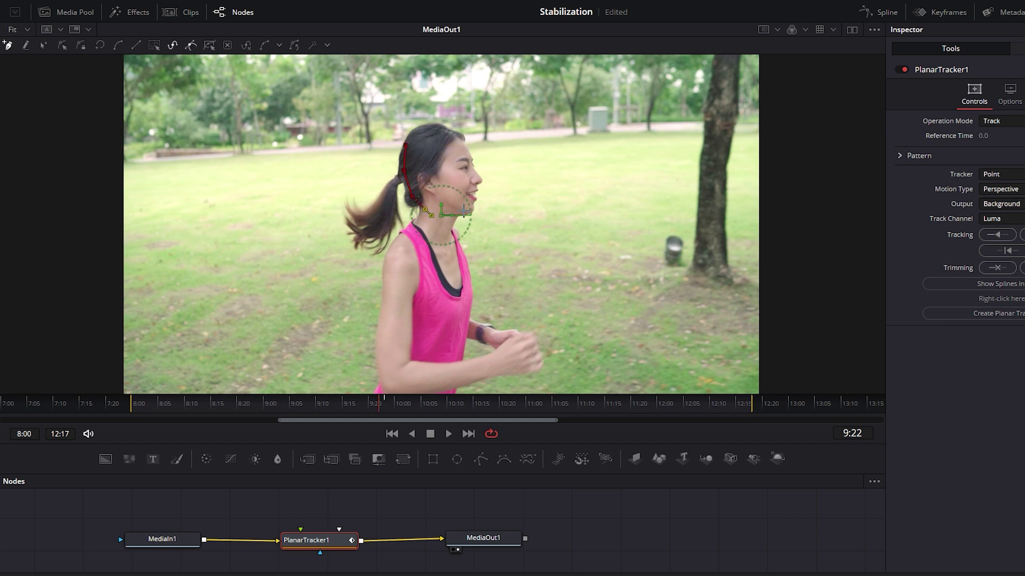
left_click(455, 211)
left_click(469, 209)
left_click(471, 184)
left_click(466, 157)
left_click(451, 135)
left_click(424, 133)
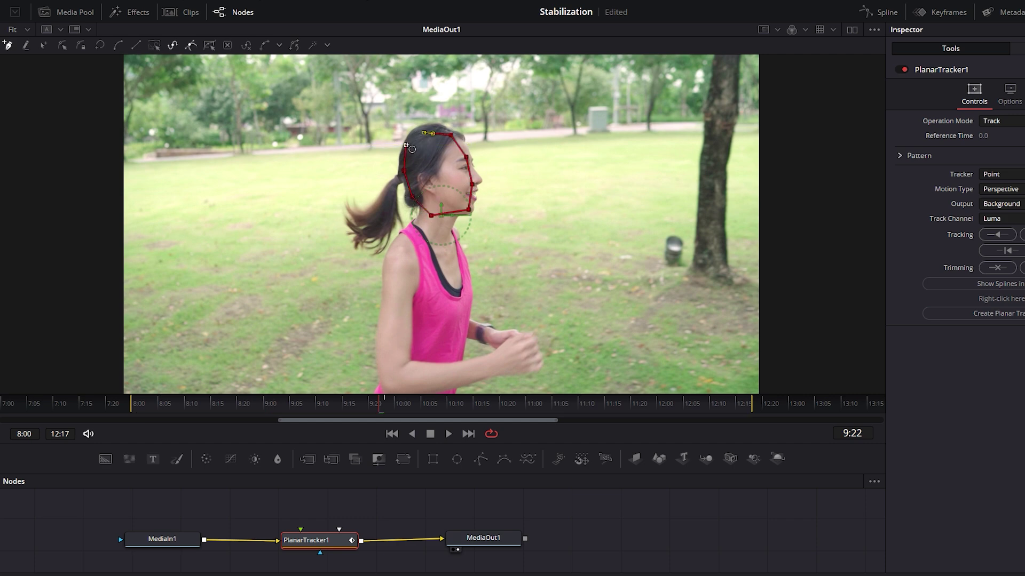
left_click(406, 144)
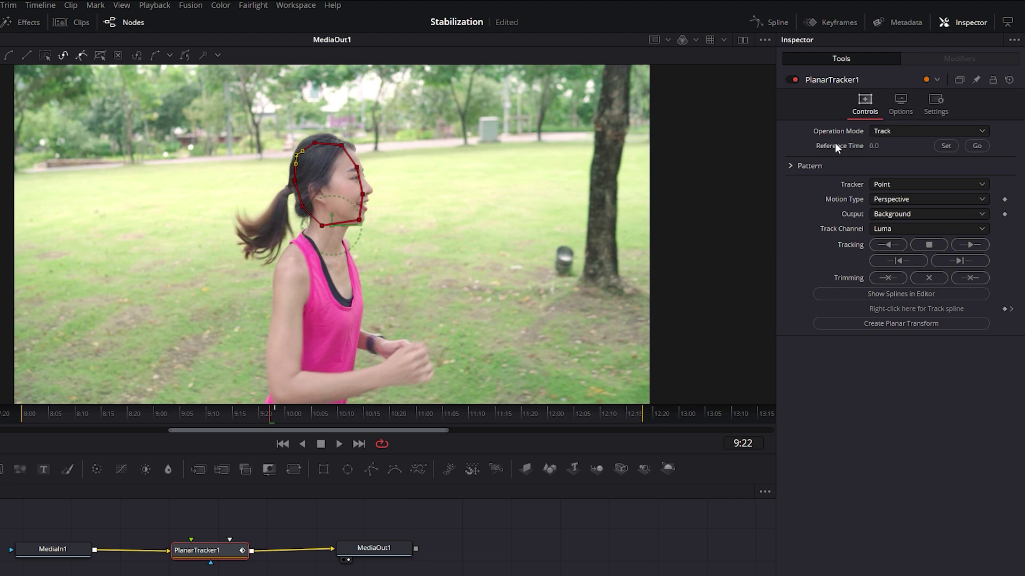
- Set reference time to 247.0, tracker to Hybrid Point/Area and motion type to Translation
left_click(946, 147)
left_click(981, 185)
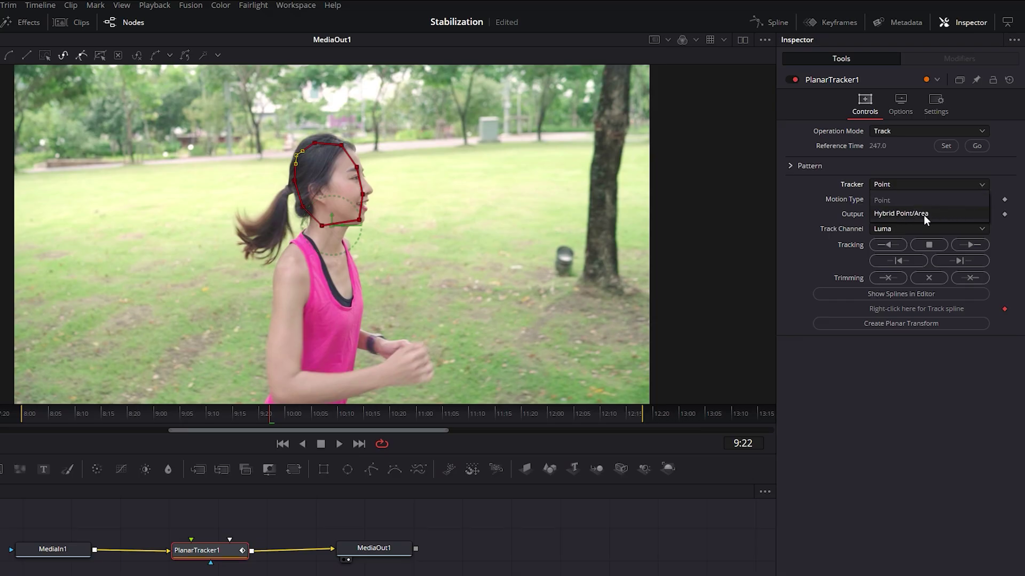
left_click(924, 216)
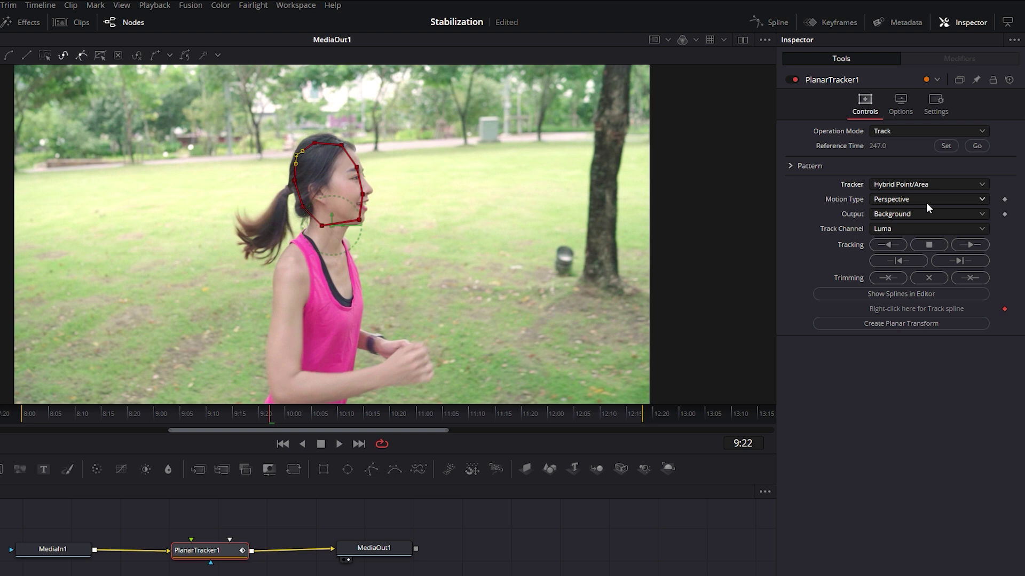
left_click(947, 198)
left_click(953, 200)
- Track the head forward to the end and backward to the start, then scrub to verify
left_click(969, 245)
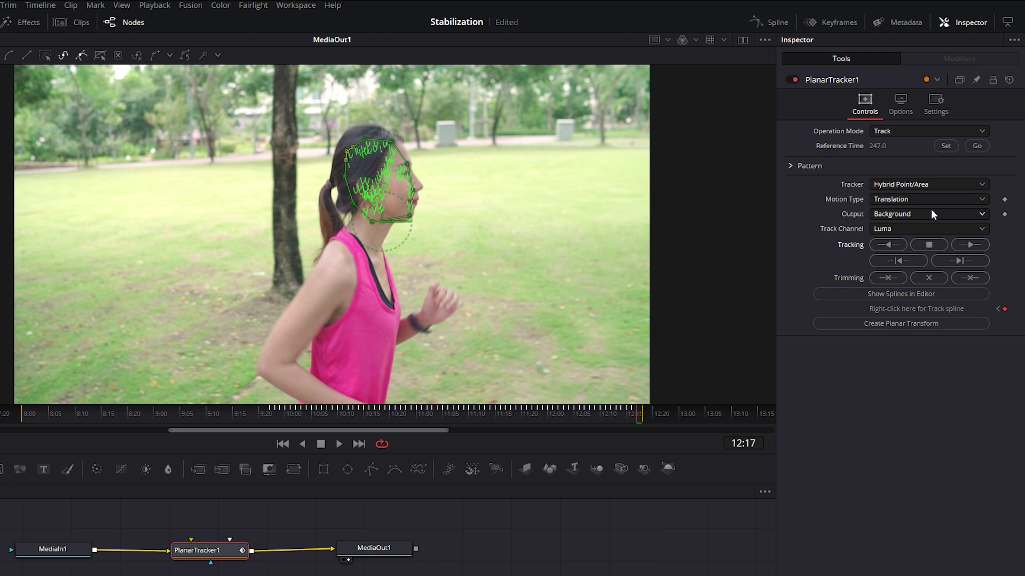
left_click(976, 146)
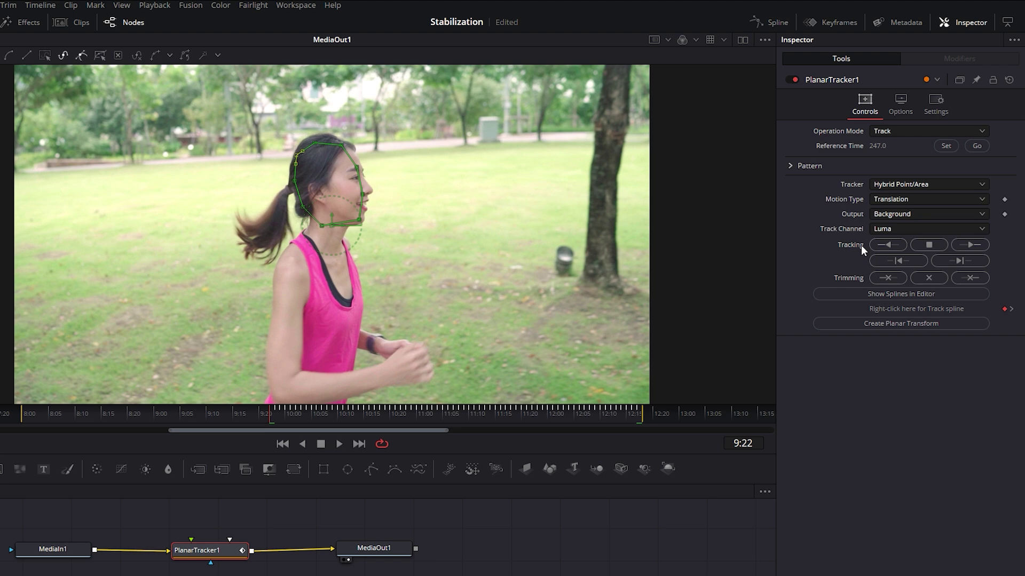
left_click(886, 244)
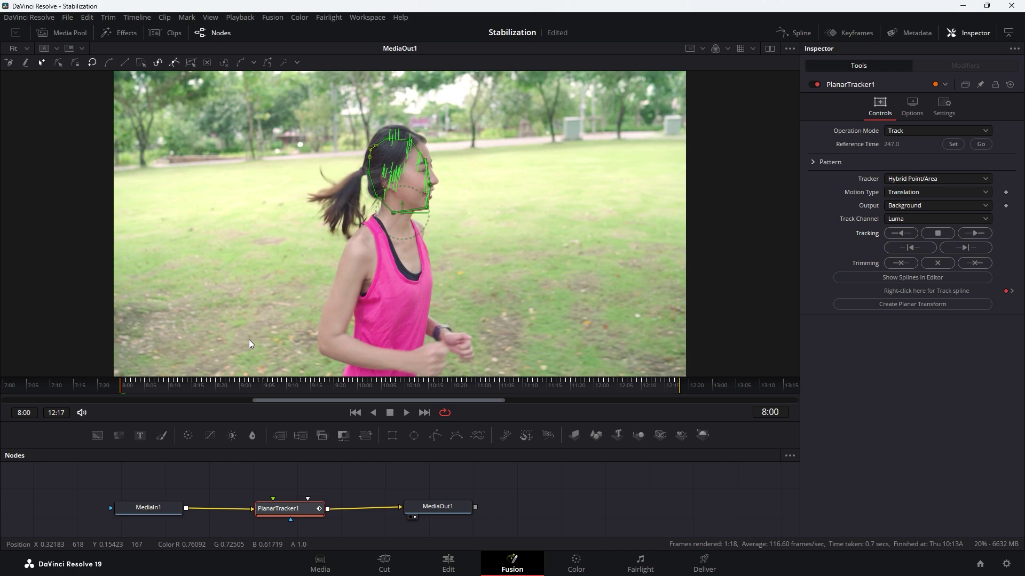
left_click_drag(131, 384, 406, 386)
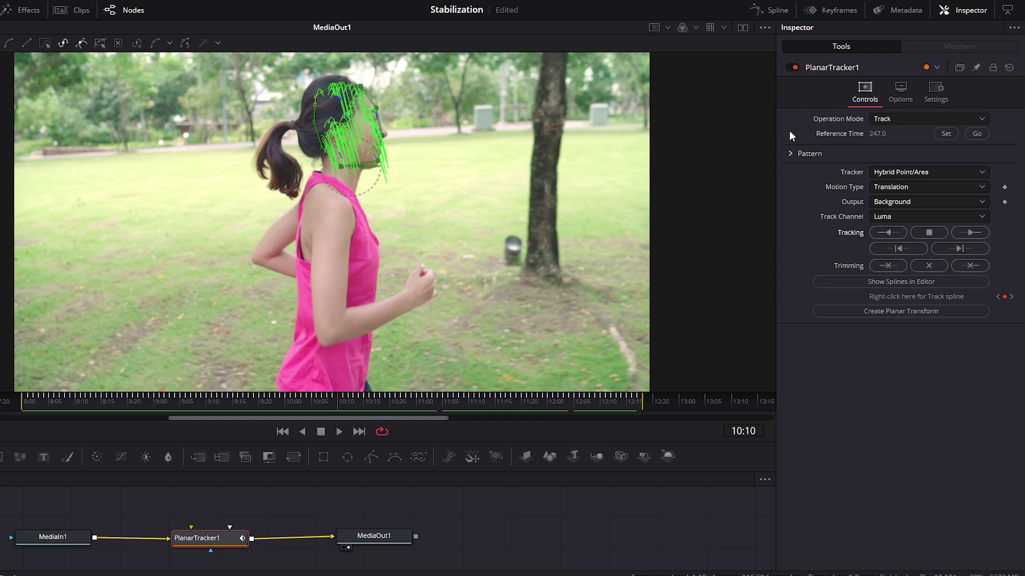
left_click(982, 118)
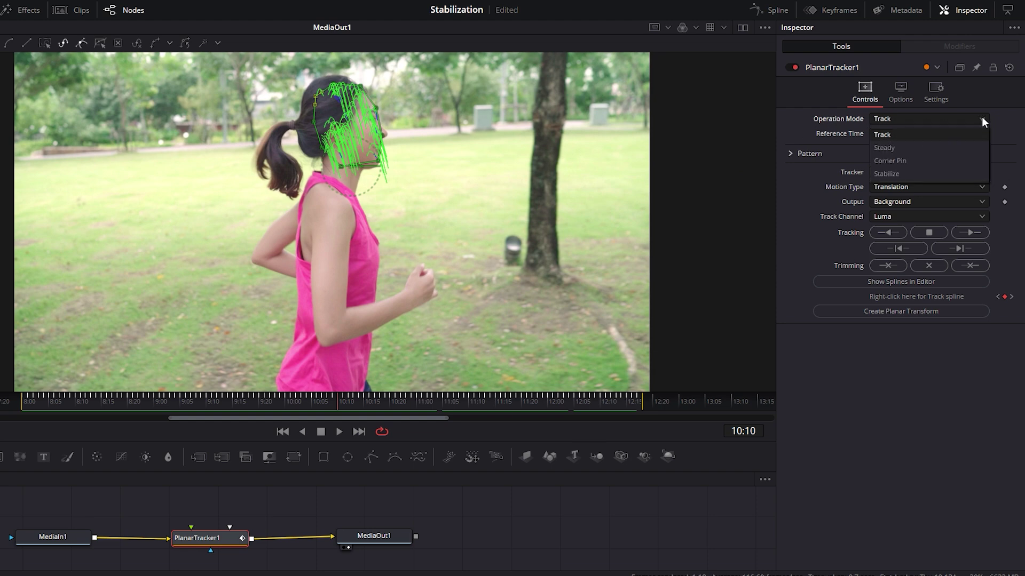
left_click(892, 173)
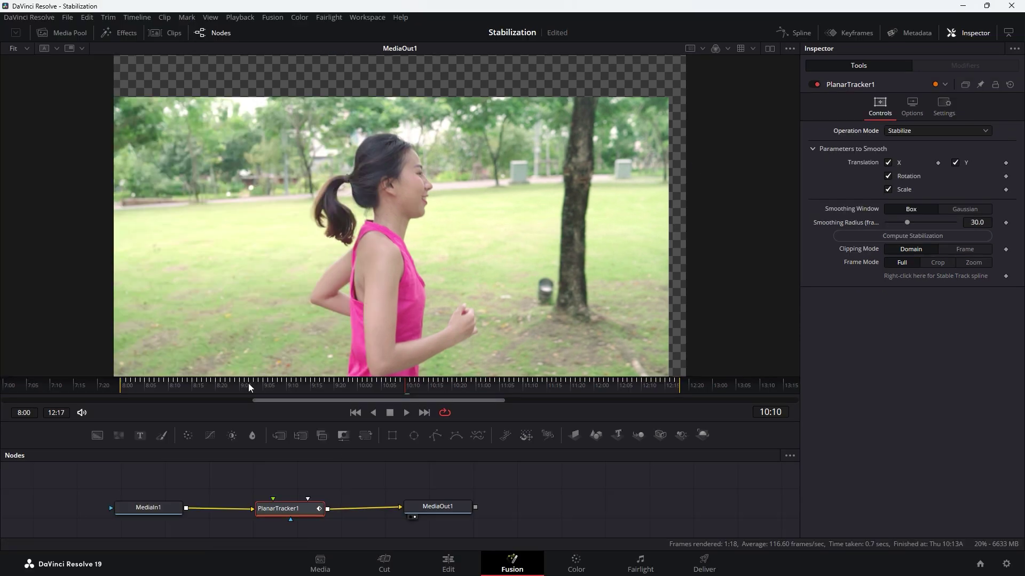
left_click_drag(248, 383, 122, 387)
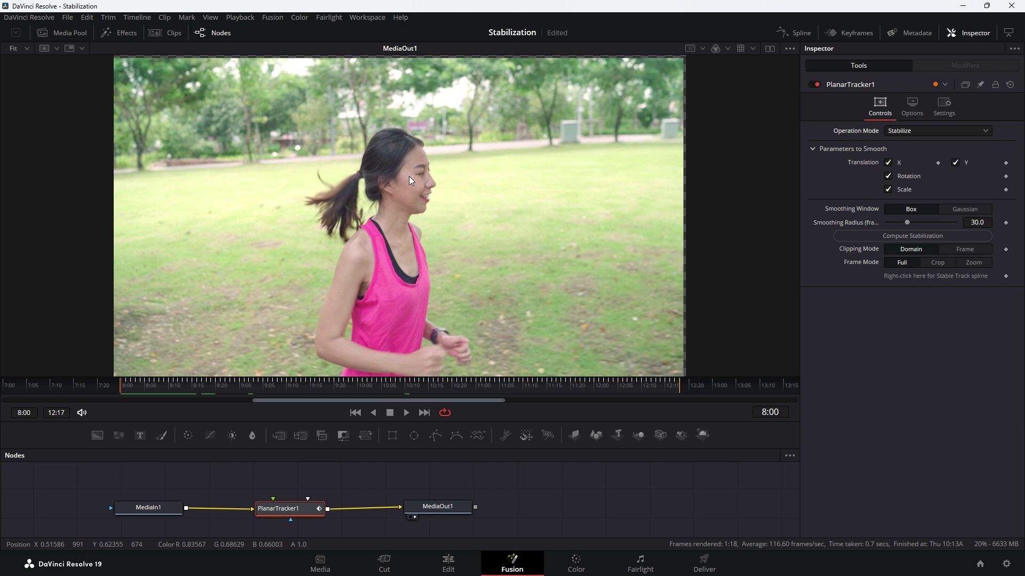
key("space")
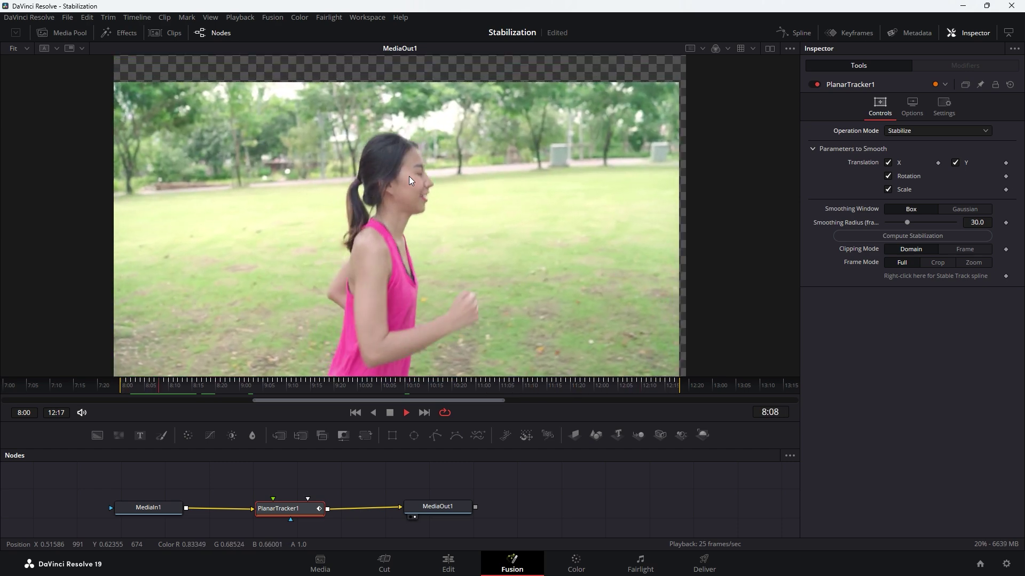
key("space")
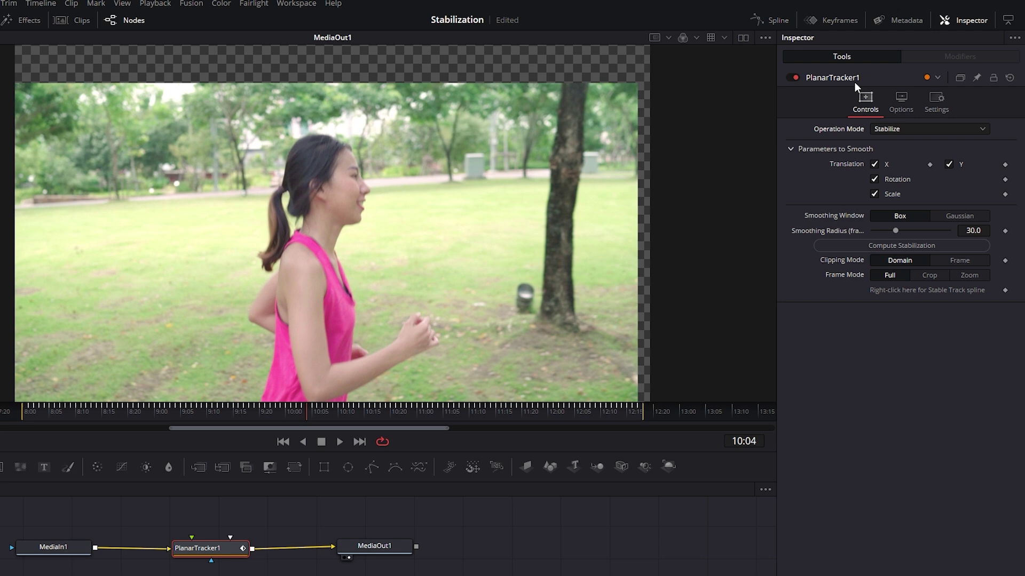
left_click(792, 77)
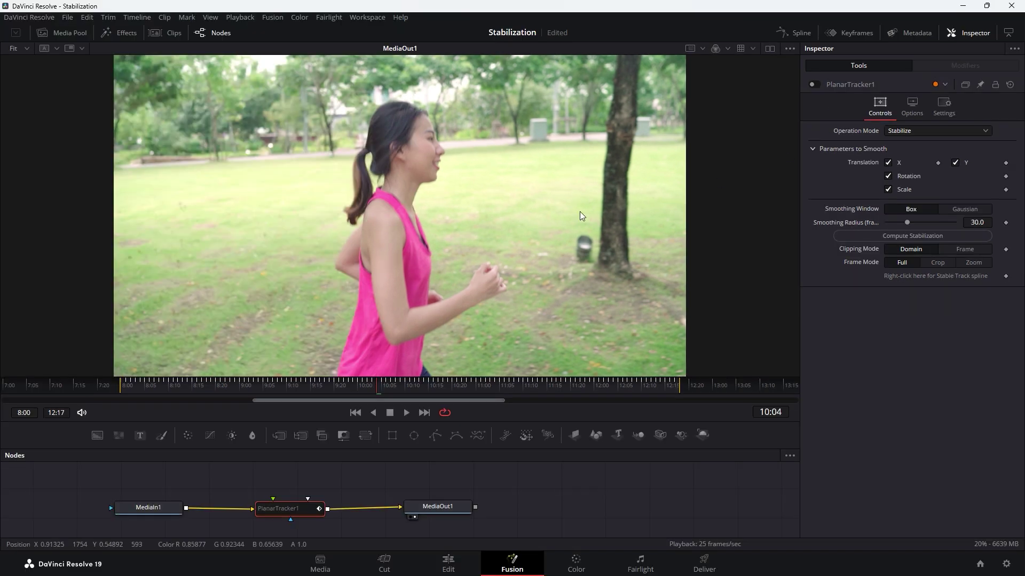
key("space")
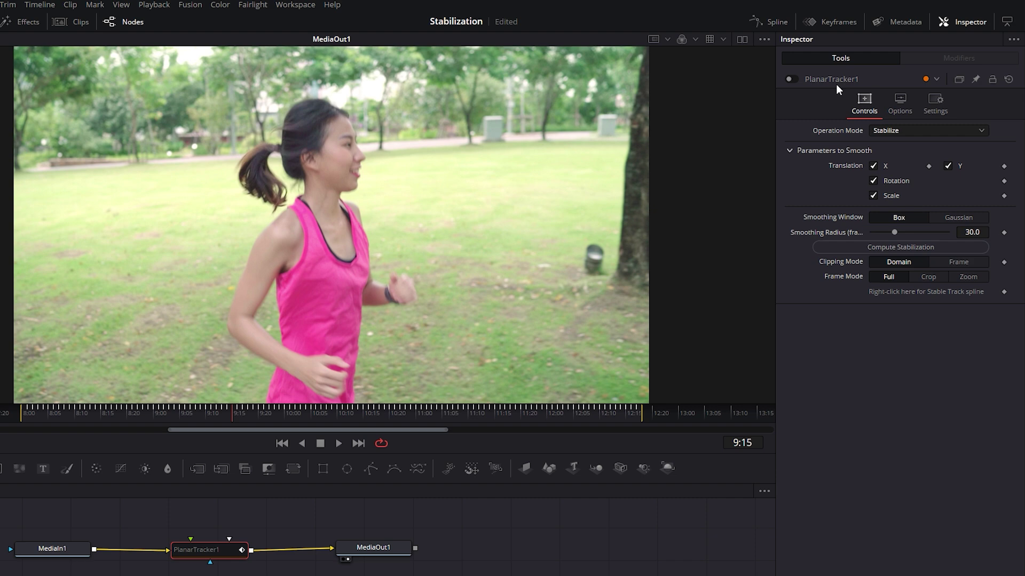
left_click(796, 79)
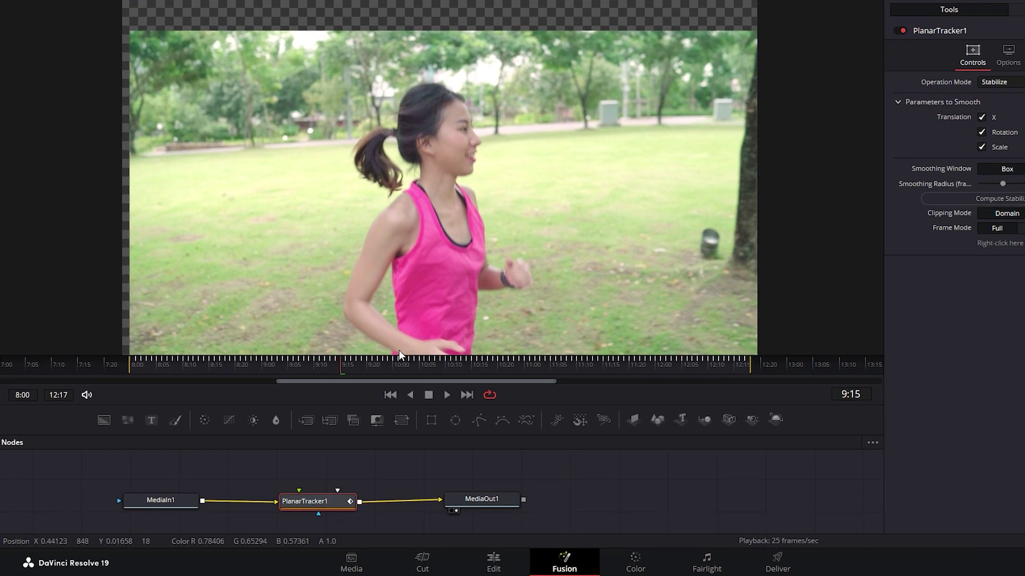
left_click(278, 409)
left_click_drag(388, 365, 215, 350)
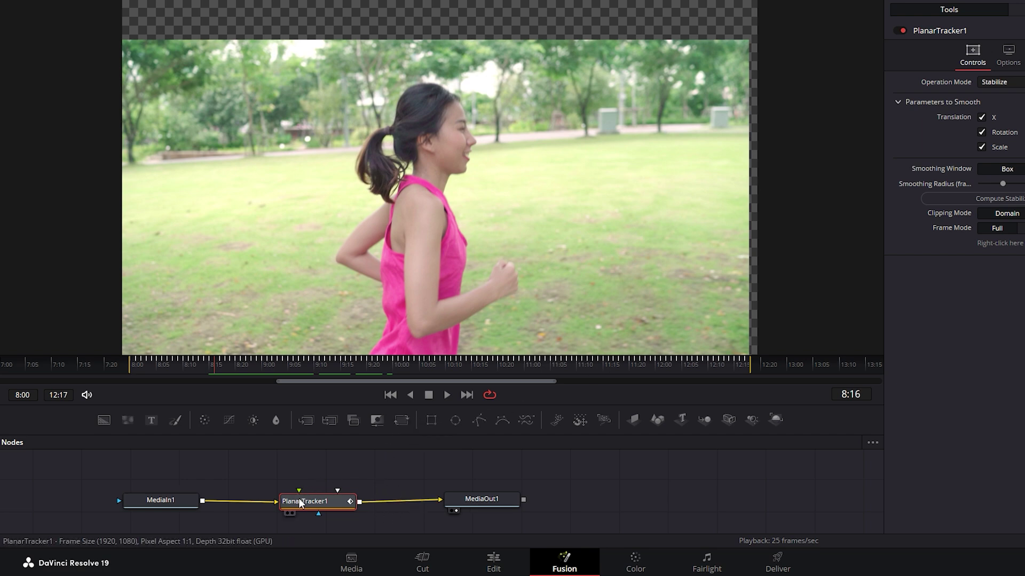
mouse_move(318, 501)
left_mouse_down()
mouse_move(303, 498)
mouse_move(323, 489)
mouse_move(316, 499)
left_mouse_up()
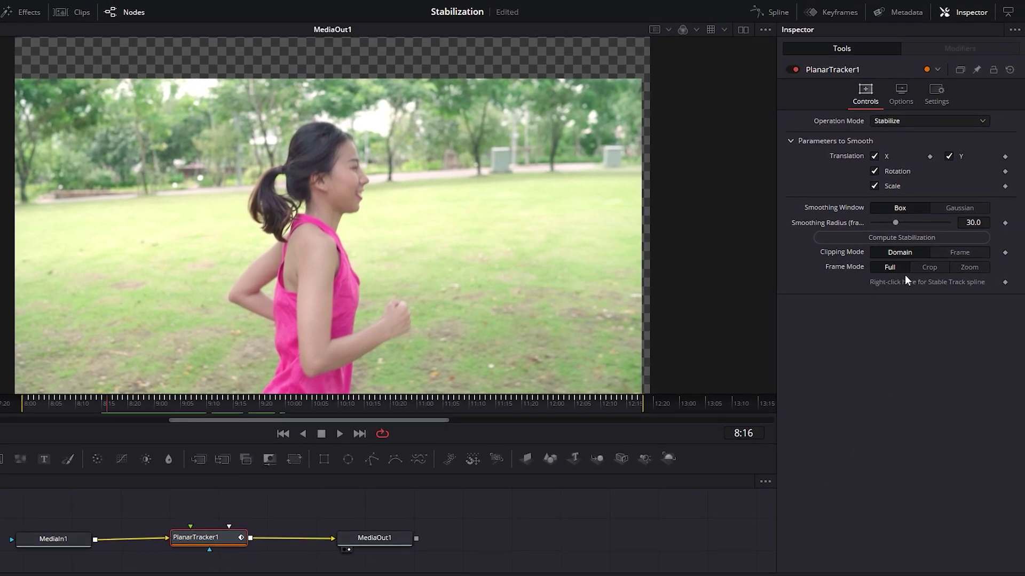
- Set Frame Mode to Crop and tune Scale to 1.183 with X/Y offsets, checking edges across frames
left_click(934, 269)
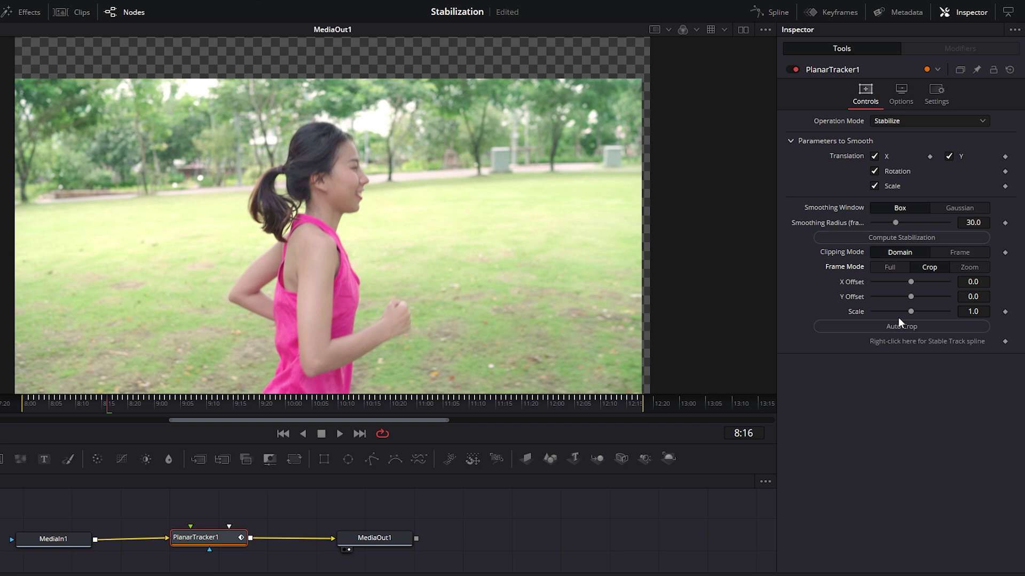
left_click_drag(909, 312, 920, 309)
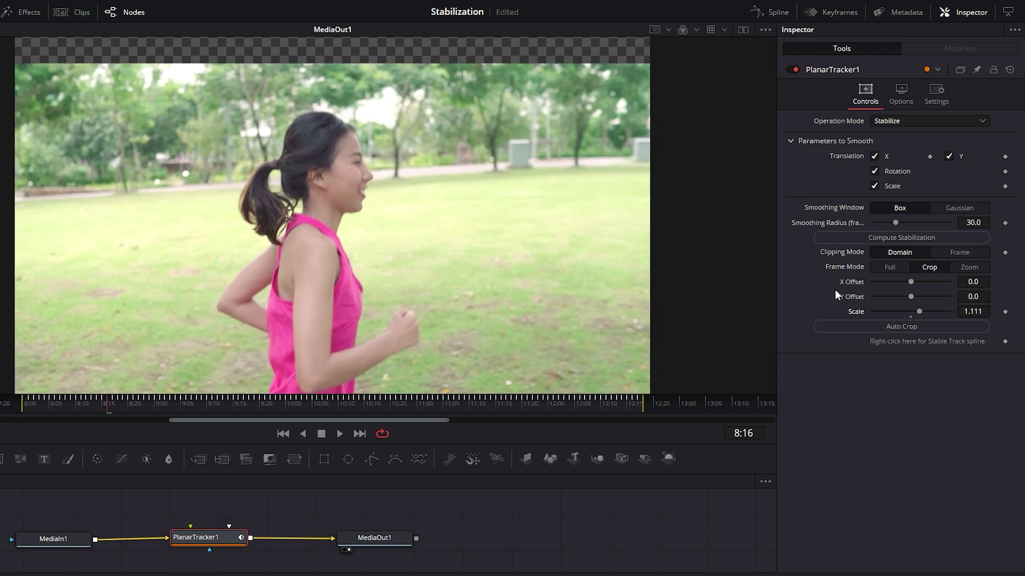
left_click_drag(911, 296, 939, 290)
left_click_drag(110, 404, 166, 405)
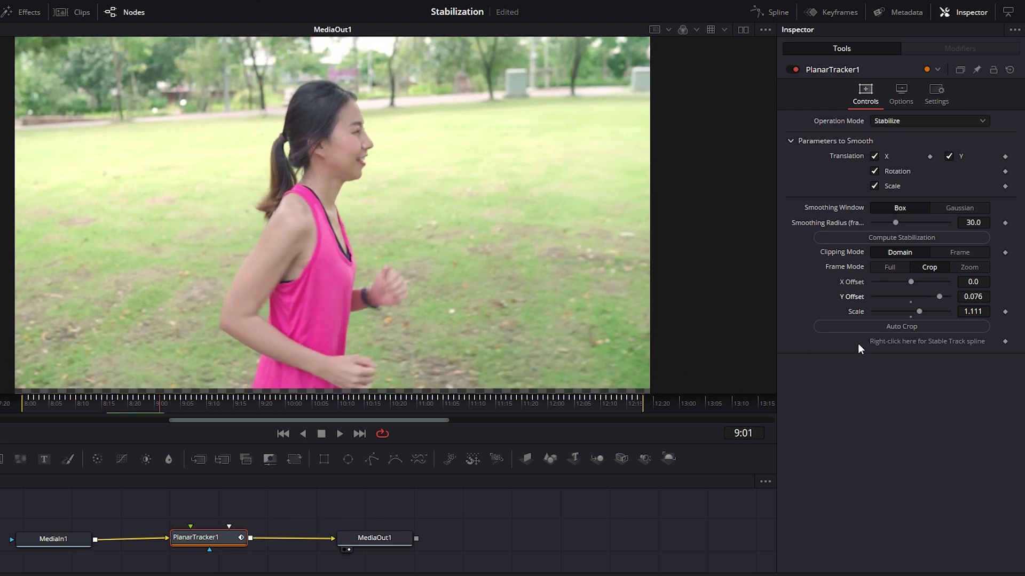
left_click_drag(920, 312, 923, 311)
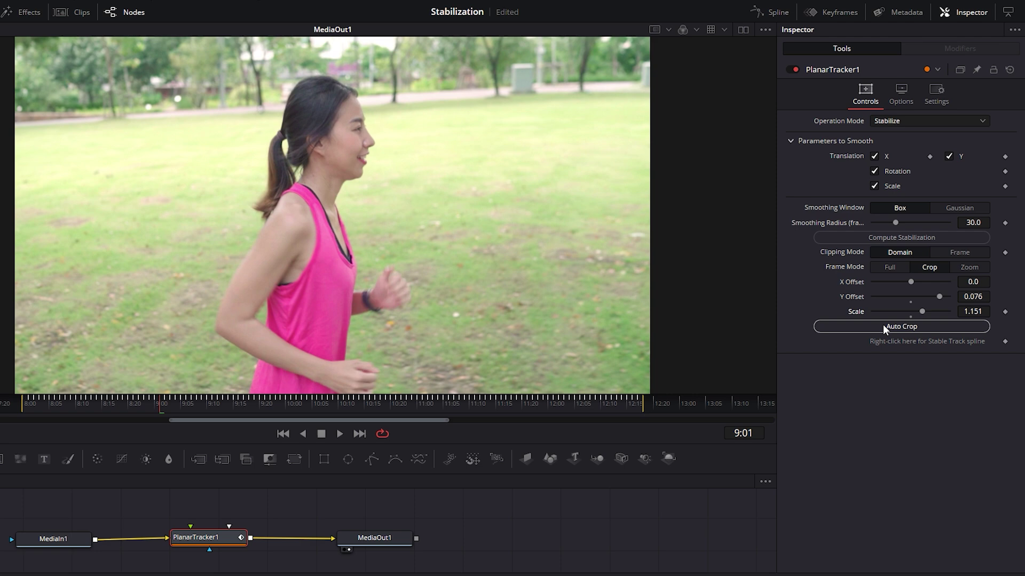
left_click_drag(165, 403, 589, 403)
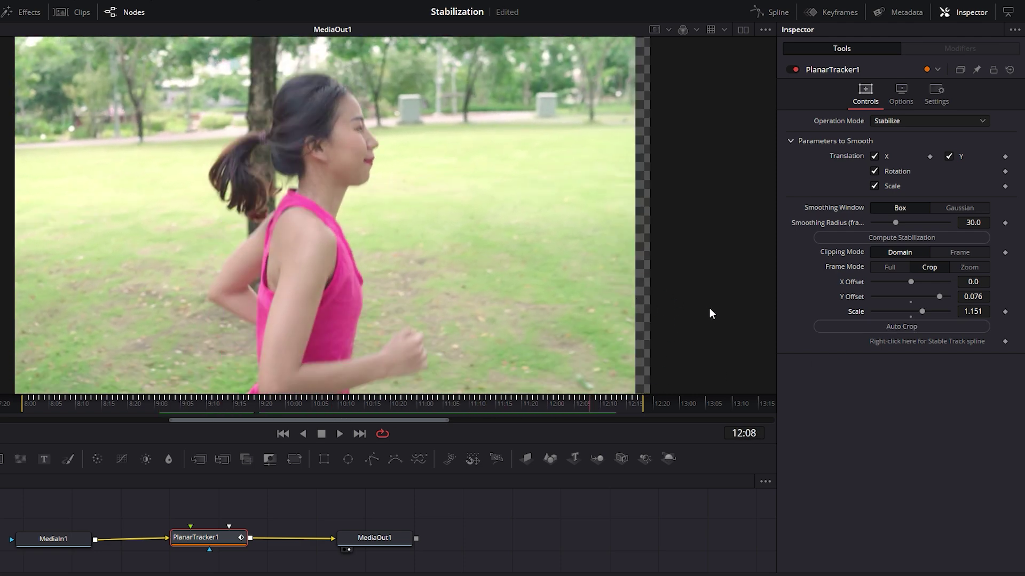
left_click_drag(910, 283, 920, 282)
left_click_drag(593, 411, 629, 405)
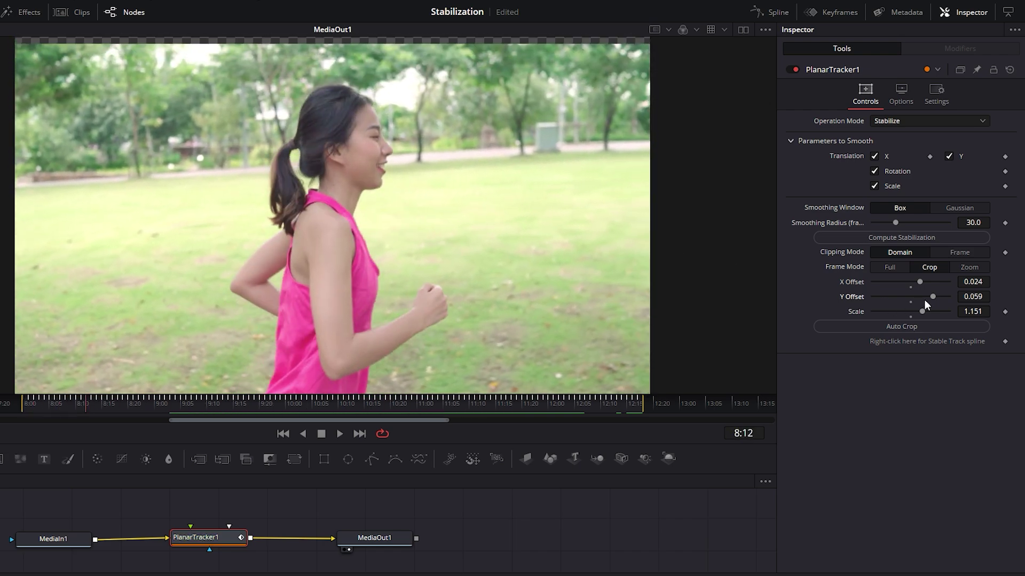
left_click_drag(932, 297, 943, 299)
- Apply Auto Crop while playing back the cropped stabilized result
key("space")
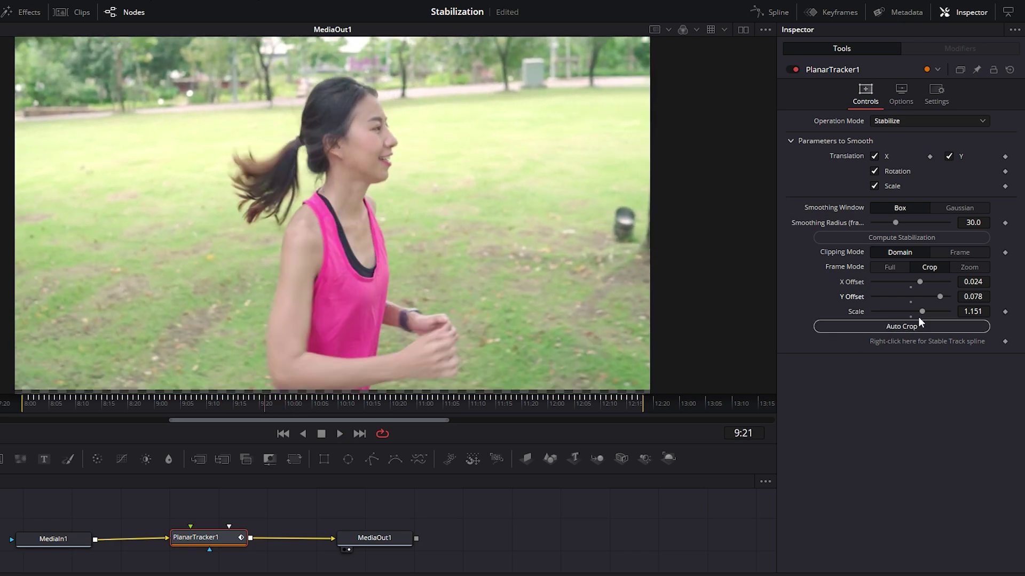
left_click(920, 326)
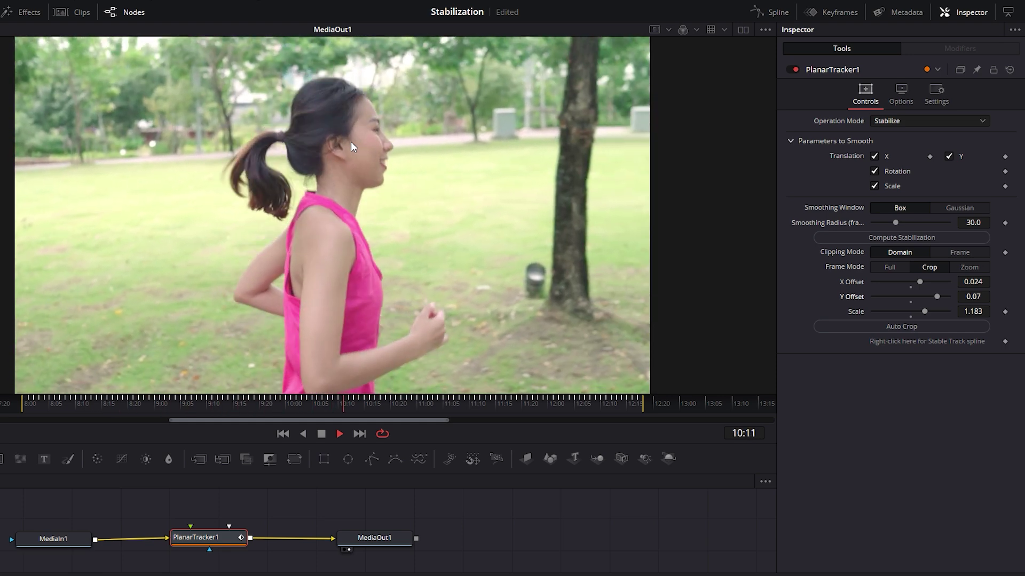
key("space")
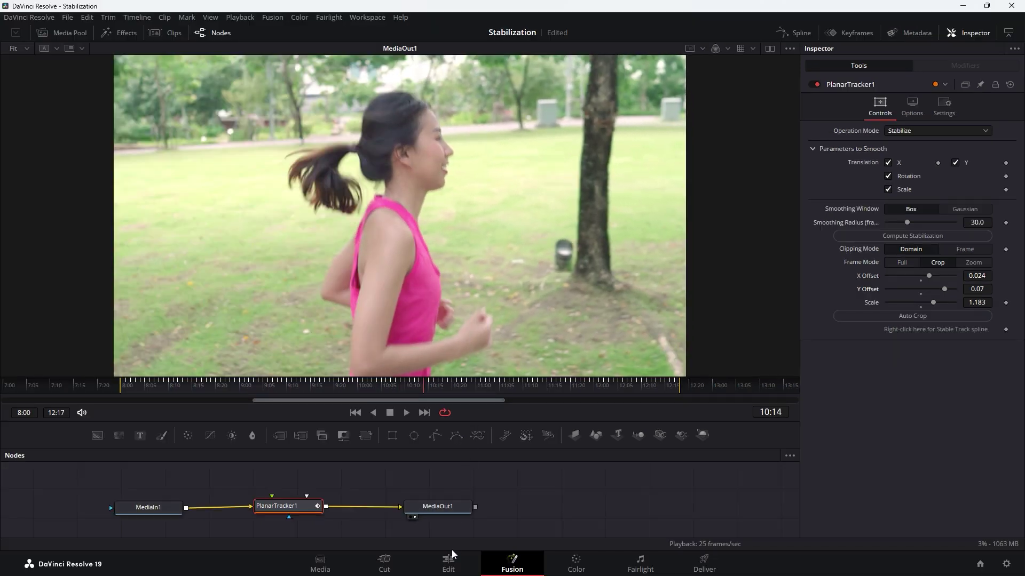
- Play the stabilized jogger clip on the Edit page timeline
left_click(449, 563)
left_click(573, 424)
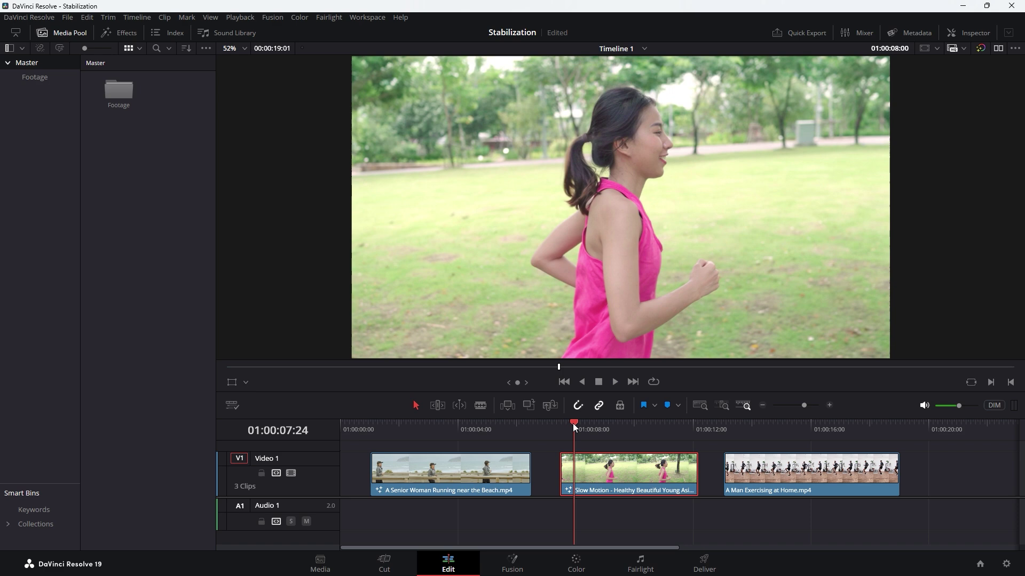
key("space")
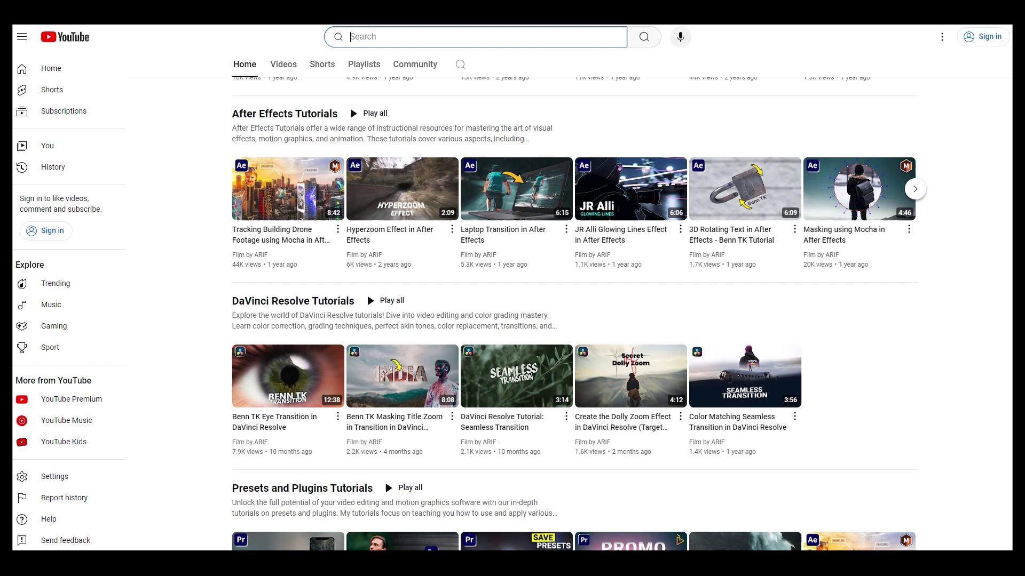
scroll(574, 315, "down", 2)
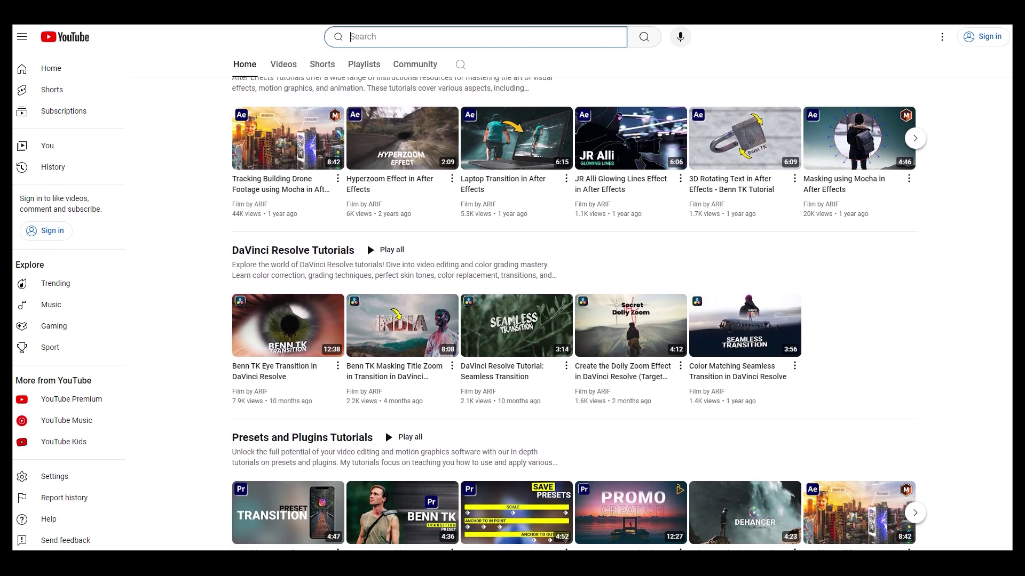
scroll(574, 315, "down", 3)
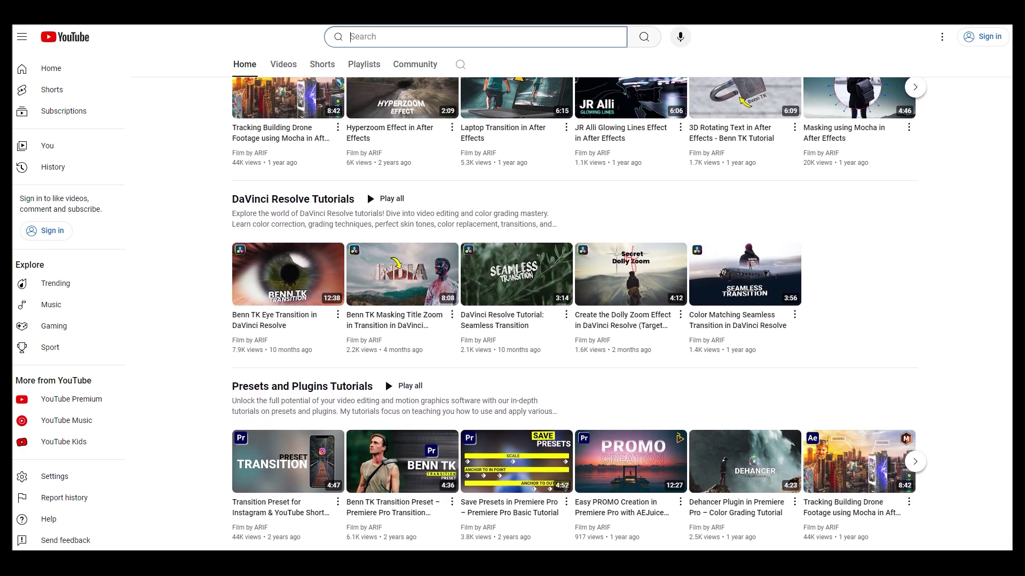